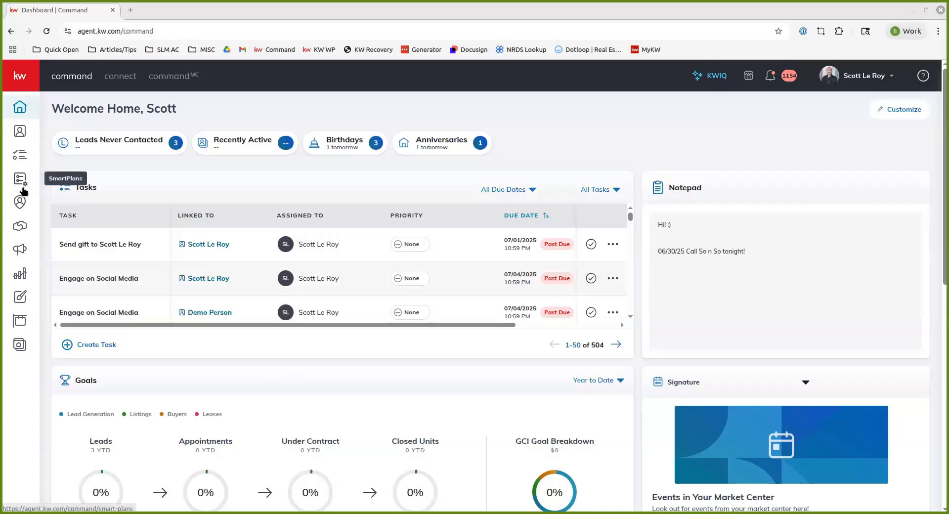
# - Open the Demo 07/16/25 SmartPlan for editing and add Example Tag to its trigger tags
pyautogui.click(23, 183)
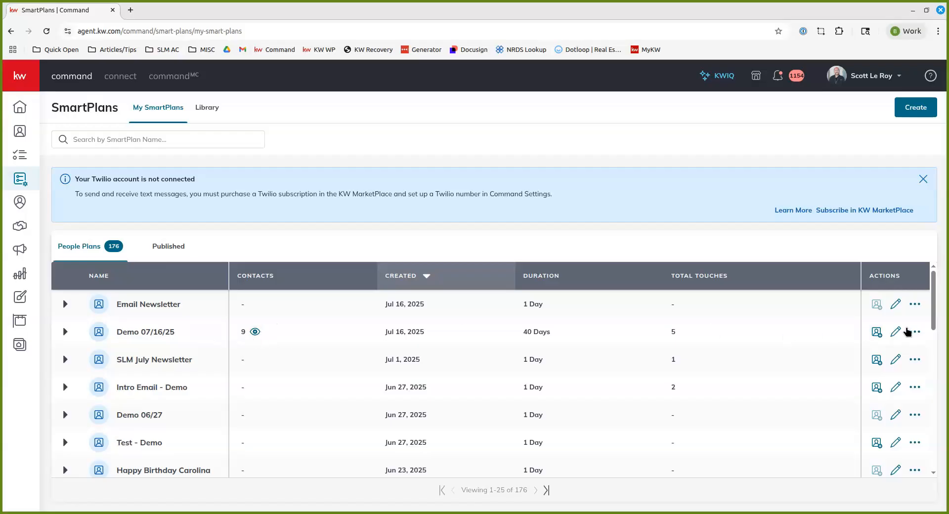
pyautogui.click(895, 332)
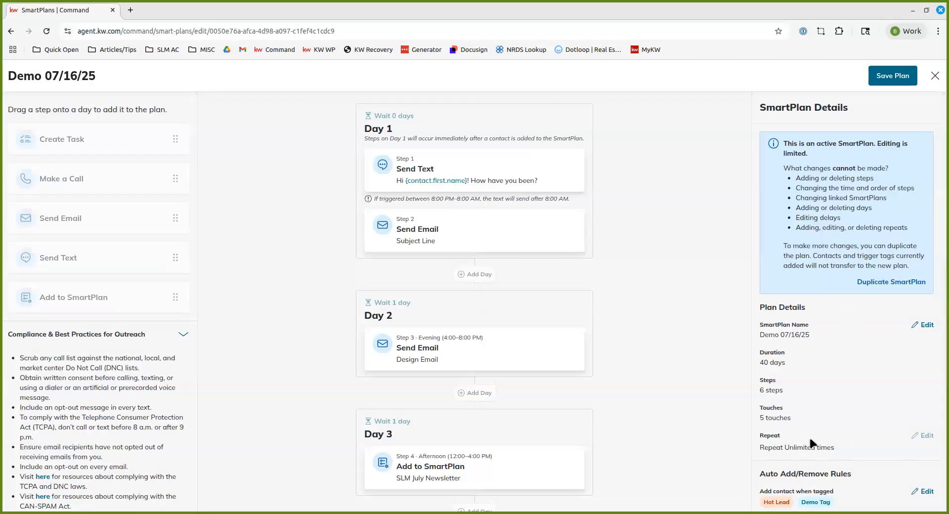
pyautogui.scroll(-2, 862, 416)
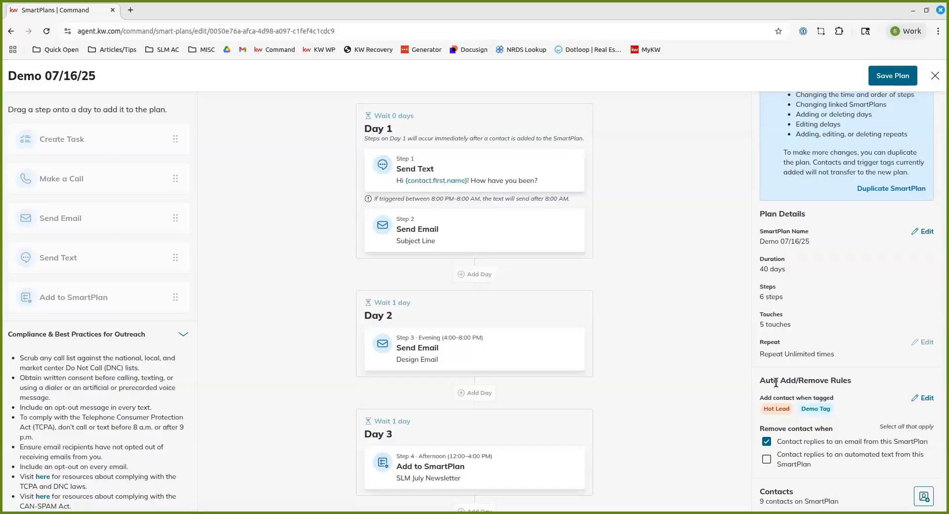
pyautogui.click(924, 398)
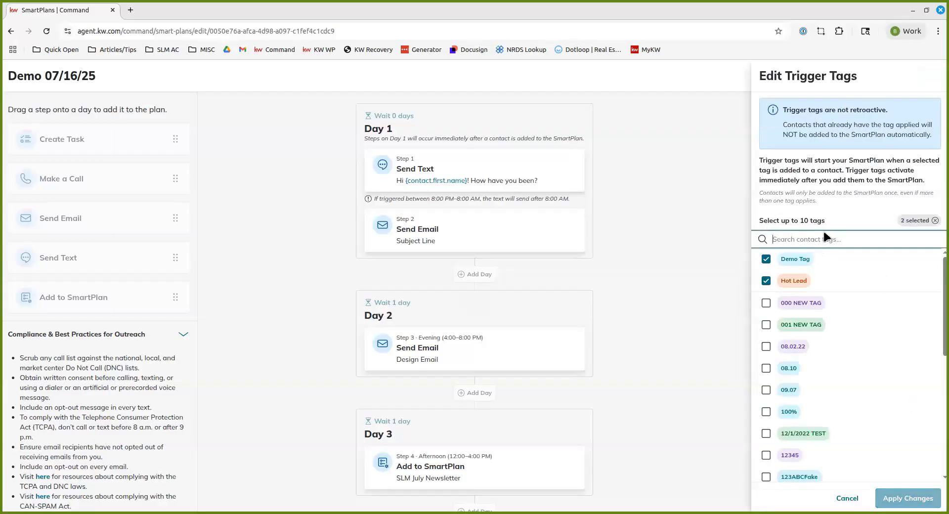
pyautogui.click(791, 246)
pyautogui.write('example')
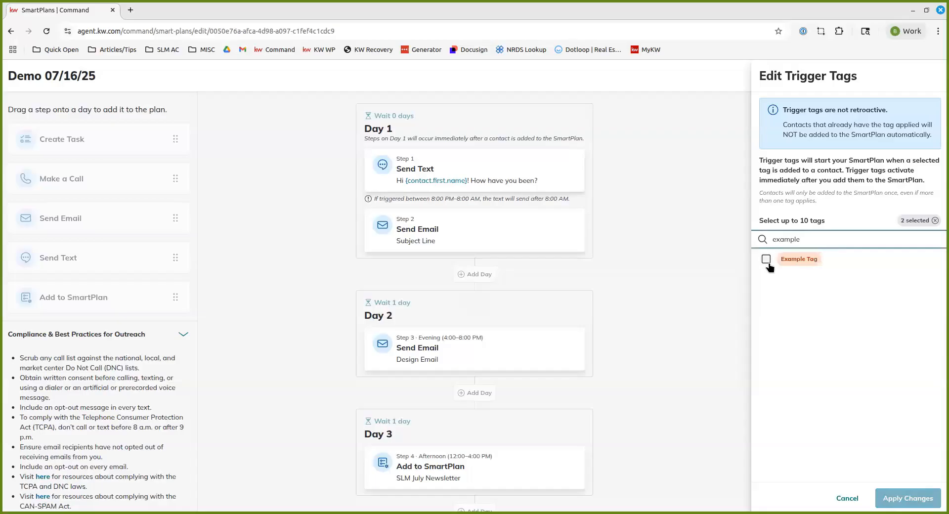
pyautogui.click(765, 263)
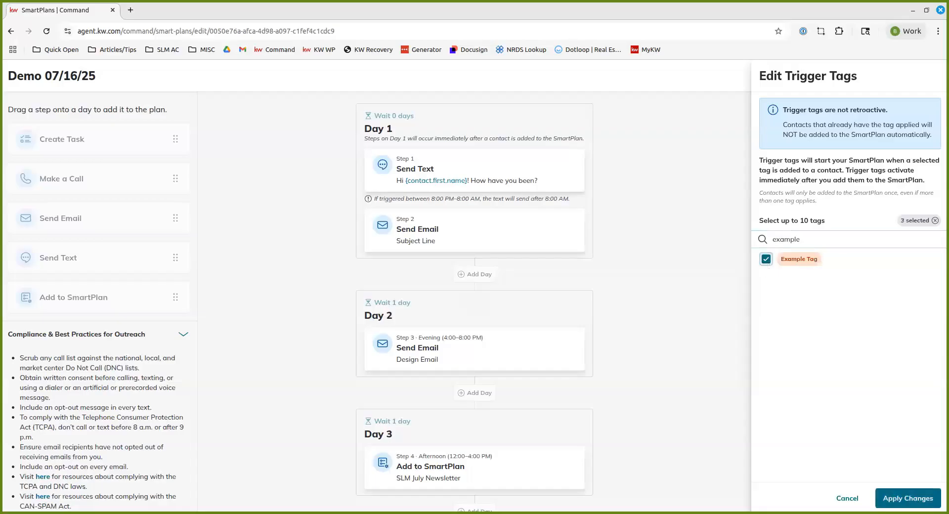
pyautogui.click(895, 500)
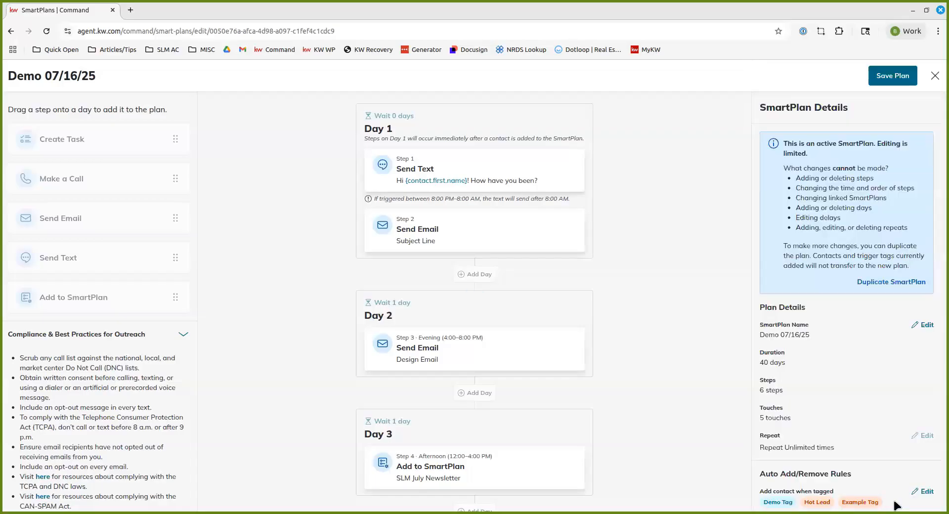
# - Set the plan to remove contacts who reply to an automated text, and save the plan
pyautogui.scroll(-2, 865, 363)
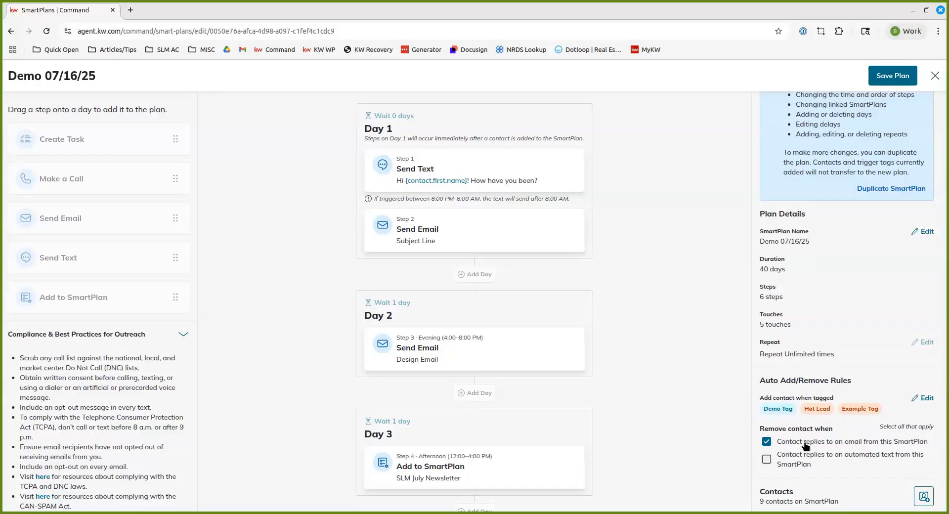
pyautogui.click(831, 464)
pyautogui.click(883, 79)
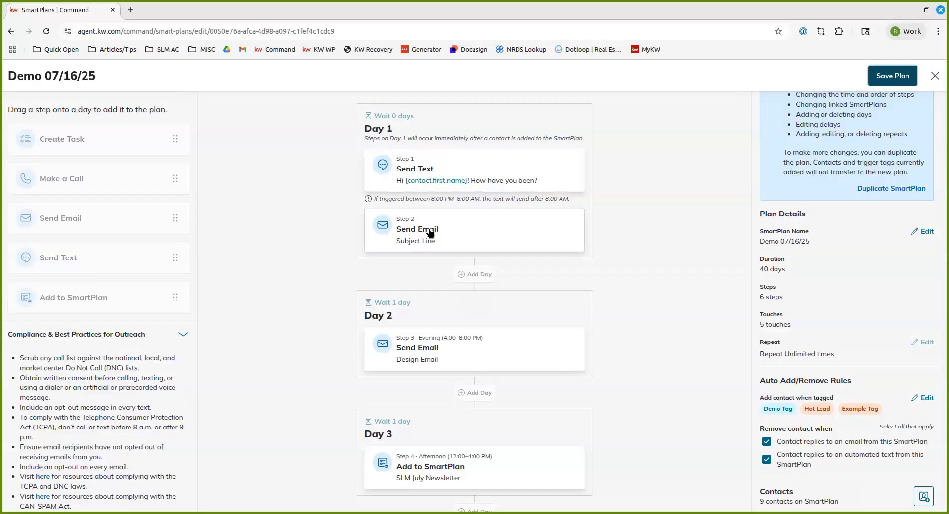
# - Add "Hope all is well!" to the end of the Day 1 Send Text message and save the step's changes
pyautogui.click(409, 172)
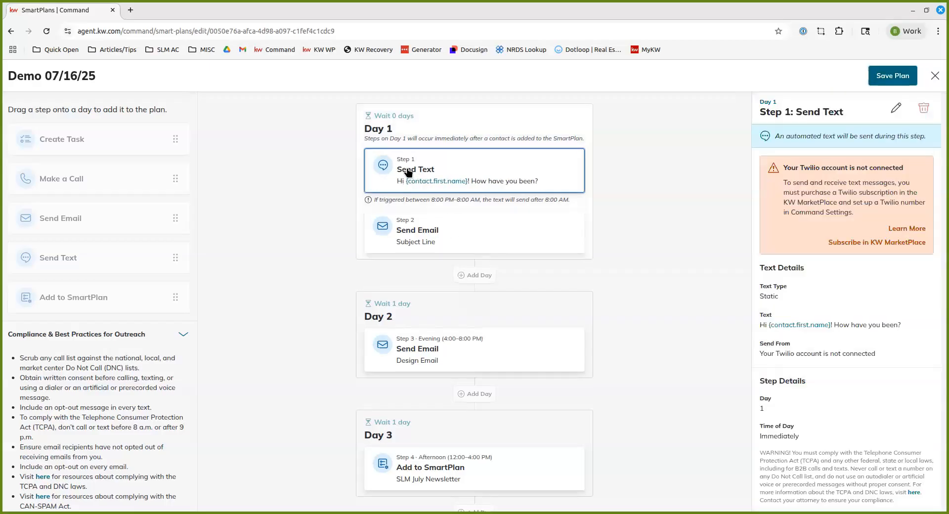
pyautogui.click(896, 110)
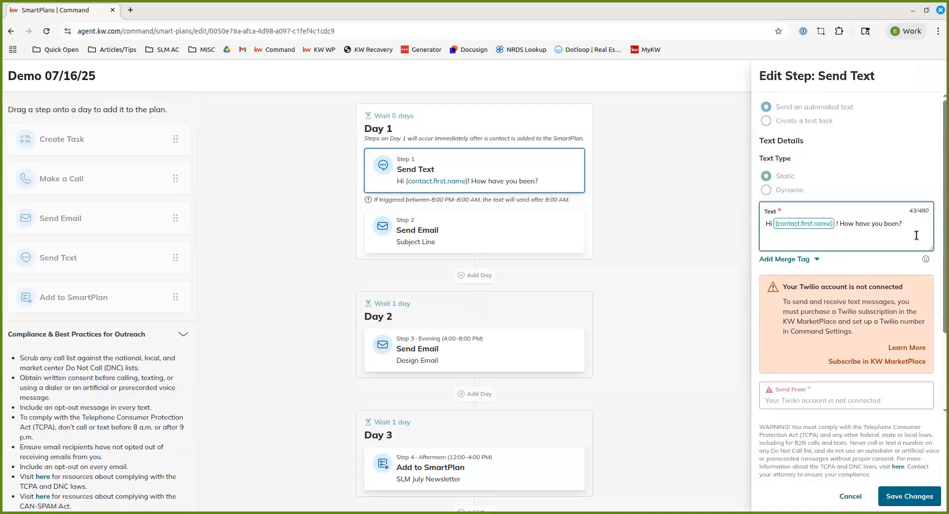
pyautogui.write('Hope all is well!')
pyautogui.click(909, 501)
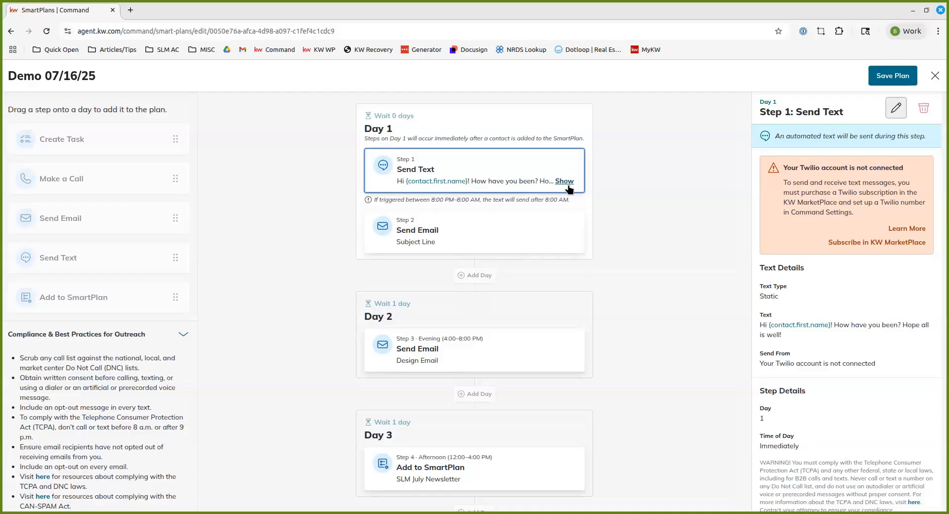
# - In the Day 1 email, remove the agent last name merge tag, add a final line reading "Thanks", and save the changes
pyautogui.click(414, 240)
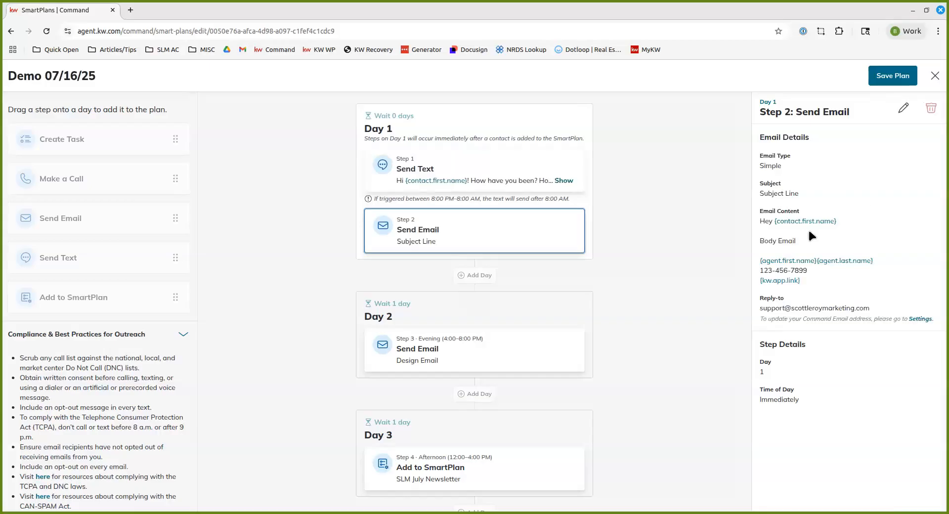
pyautogui.click(904, 108)
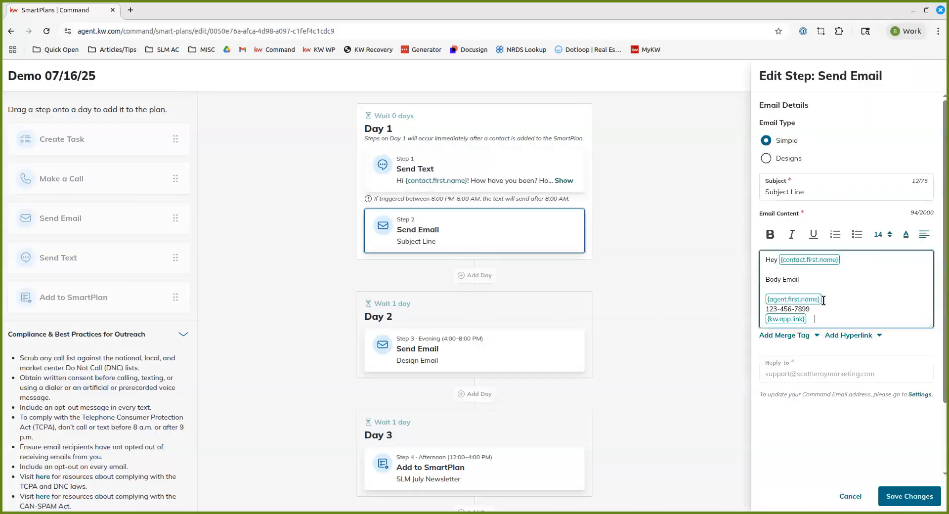
pyautogui.press('Return')
pyautogui.write('Thanks')
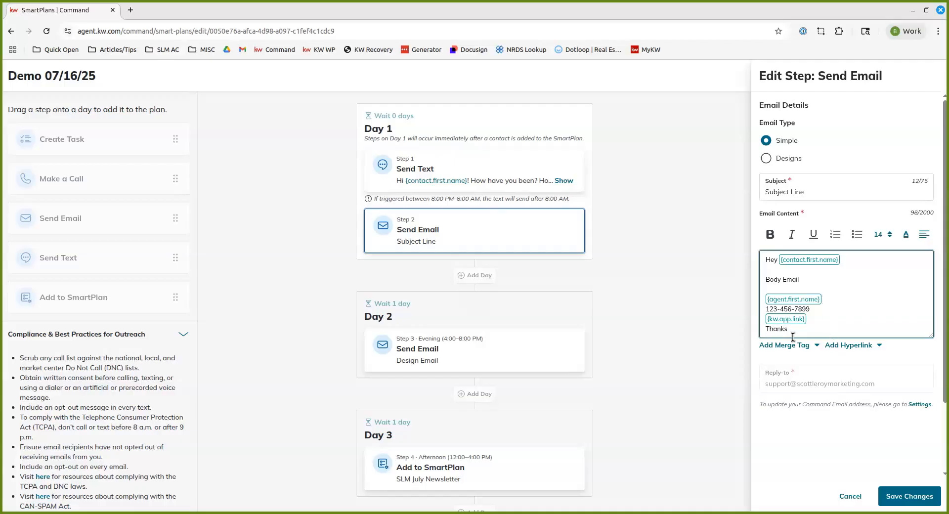
pyautogui.click(912, 495)
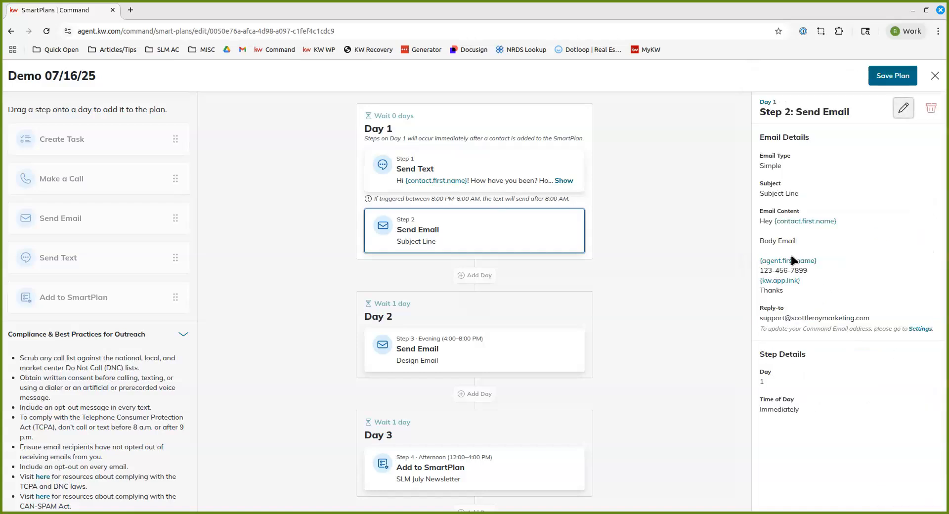
# - Try to leave the plan with unsaved changes, return to editing, and save the plan
pyautogui.click(934, 76)
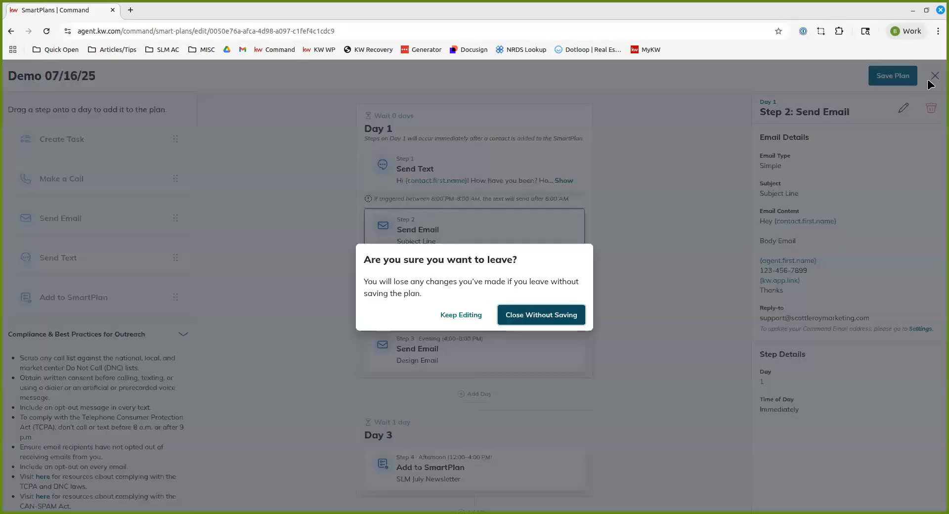
pyautogui.click(459, 323)
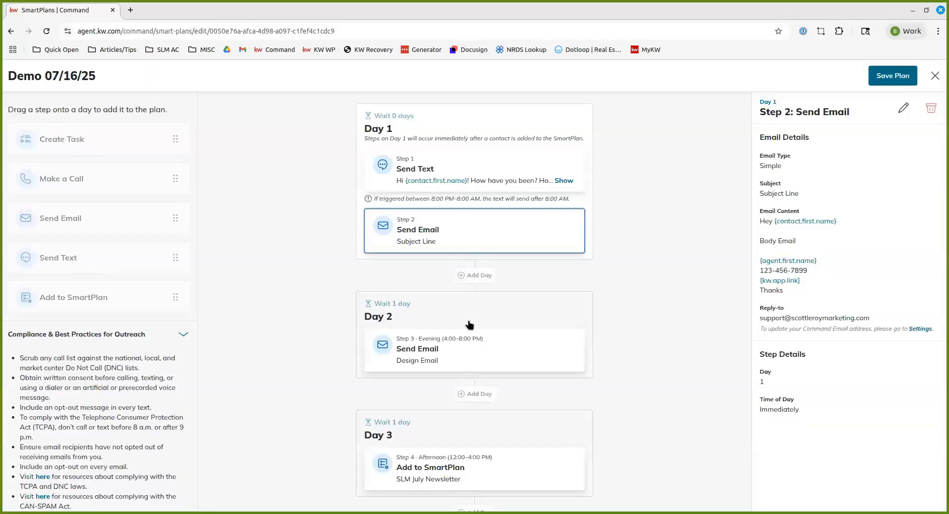
pyautogui.click(905, 79)
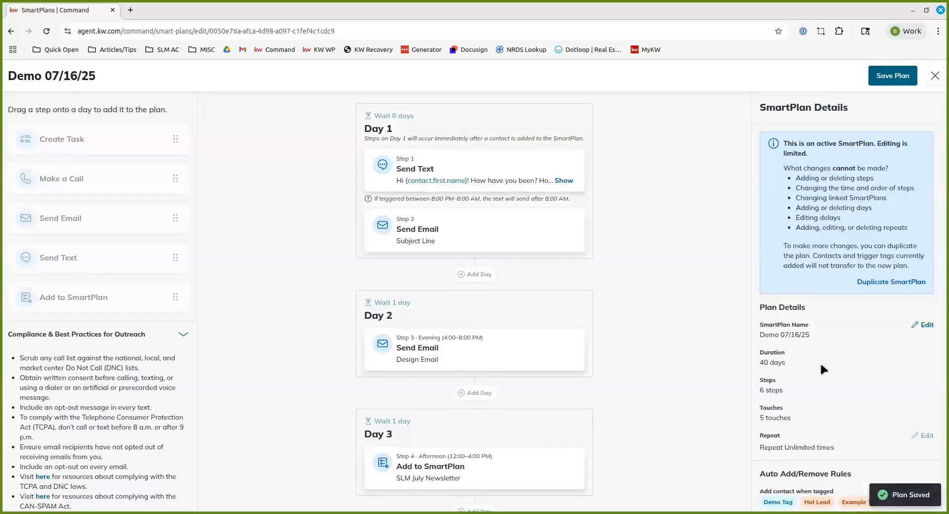
# - Rename the SmartPlan "Demo 07/16/25 - Example", then save and close it
pyautogui.click(920, 330)
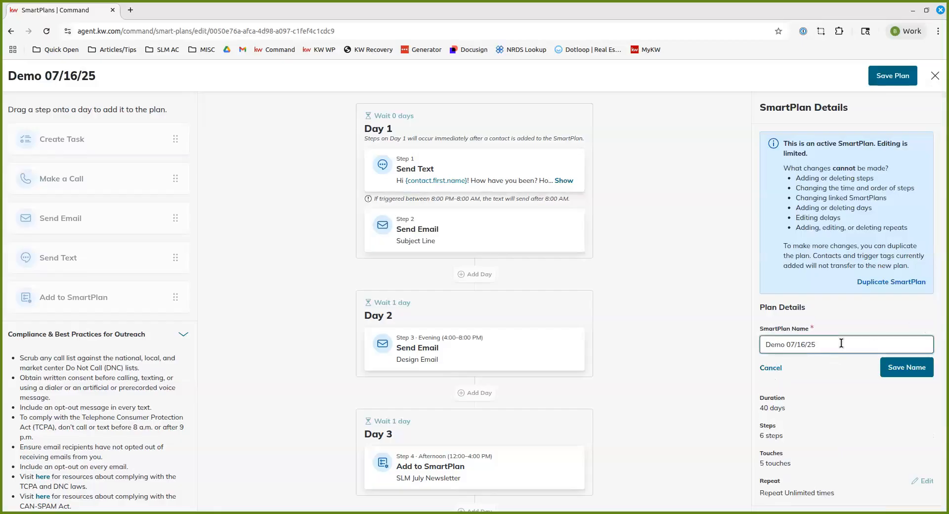
pyautogui.write('- Example')
pyautogui.click(895, 374)
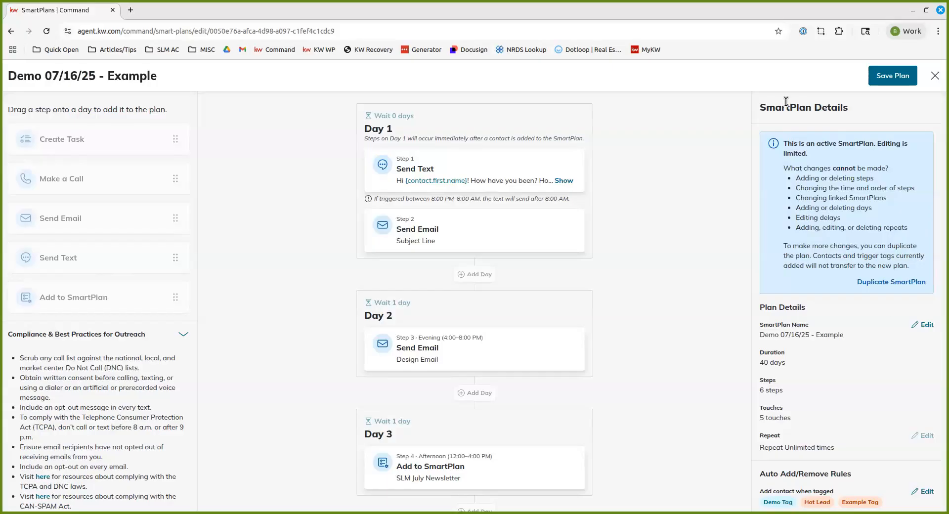
pyautogui.click(885, 77)
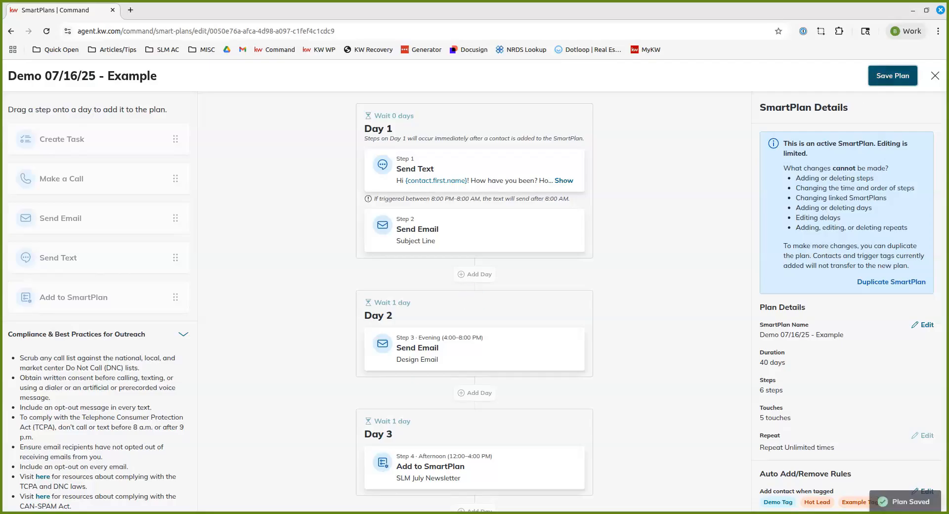
pyautogui.click(933, 76)
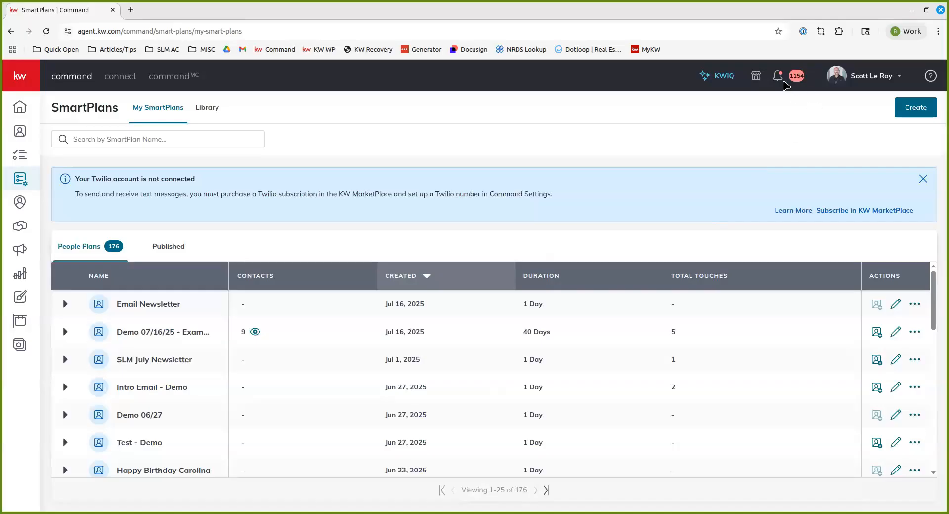
# - Check the unread notifications filtered to Text and Calls, and set the filter back to All Notifications
pyautogui.click(777, 79)
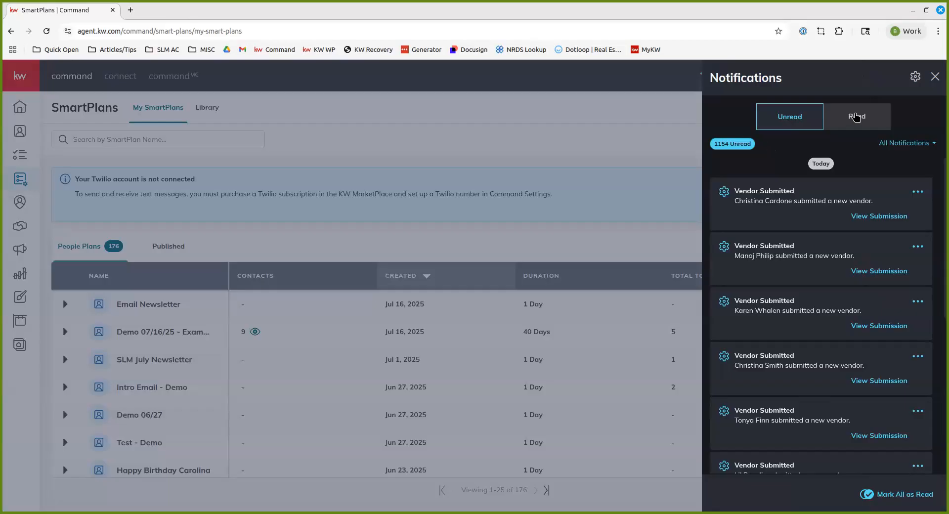
pyautogui.click(904, 144)
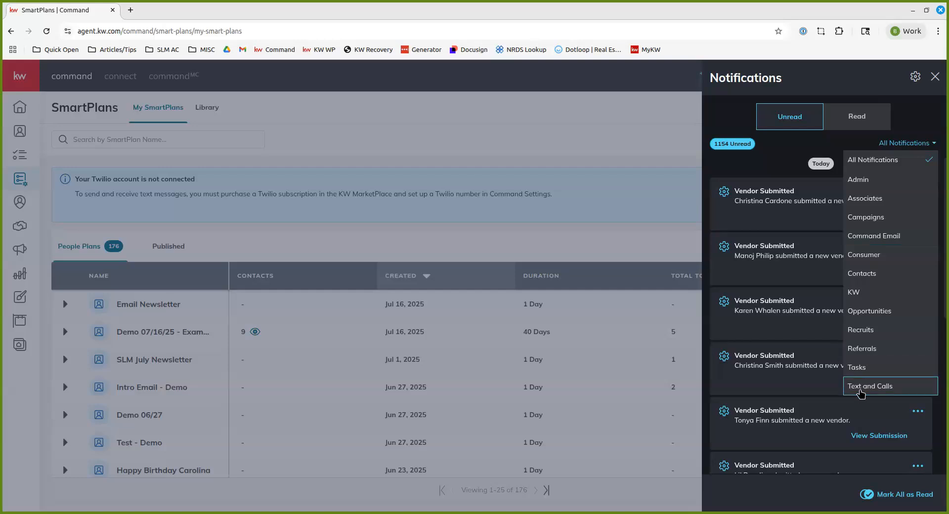
pyautogui.click(860, 392)
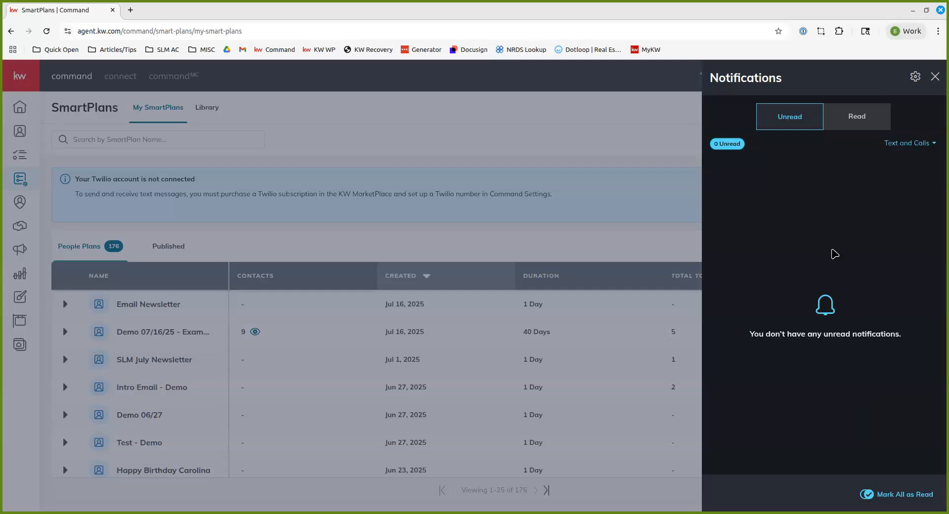
pyautogui.click(918, 144)
pyautogui.click(908, 165)
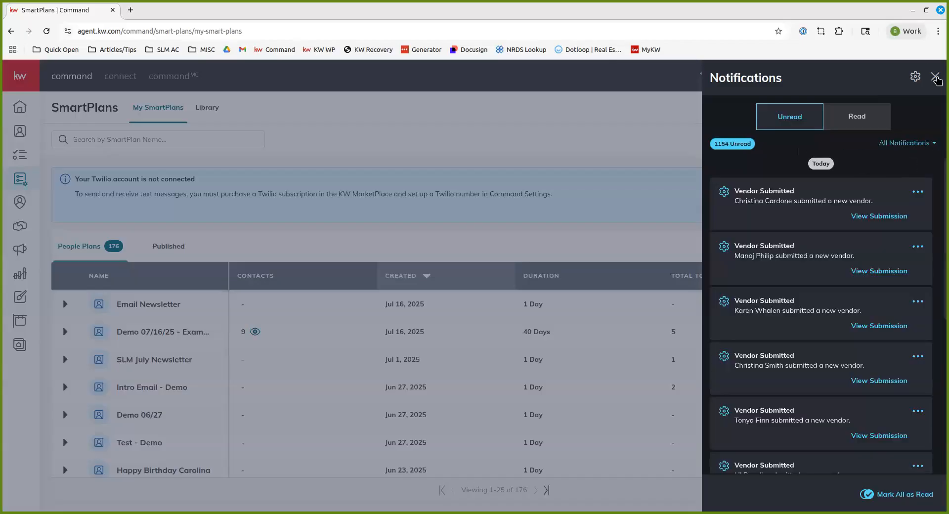